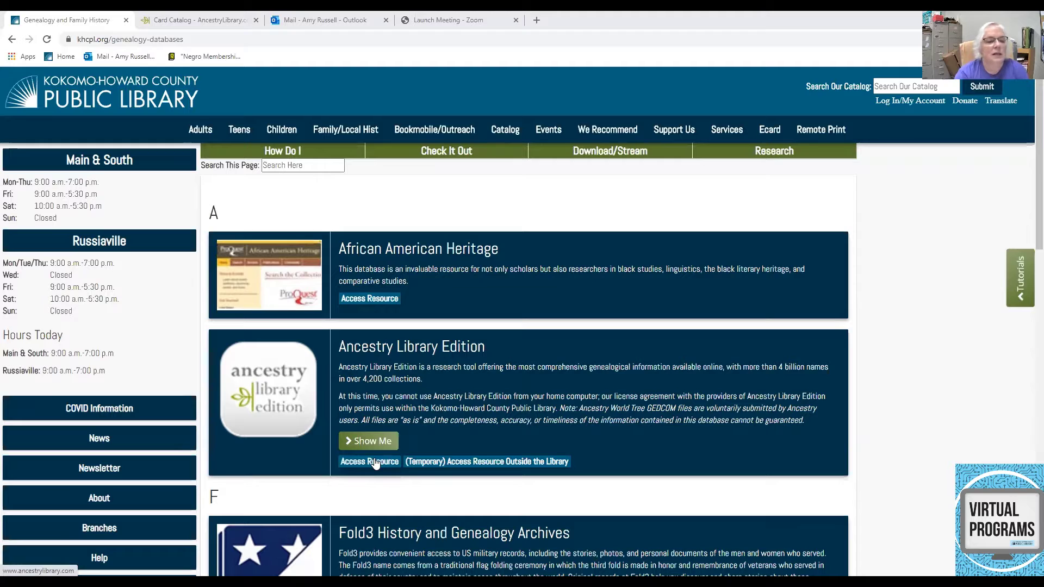
- Launch Ancestry Library Edition from the library's genealogy databases page
click(375, 462)
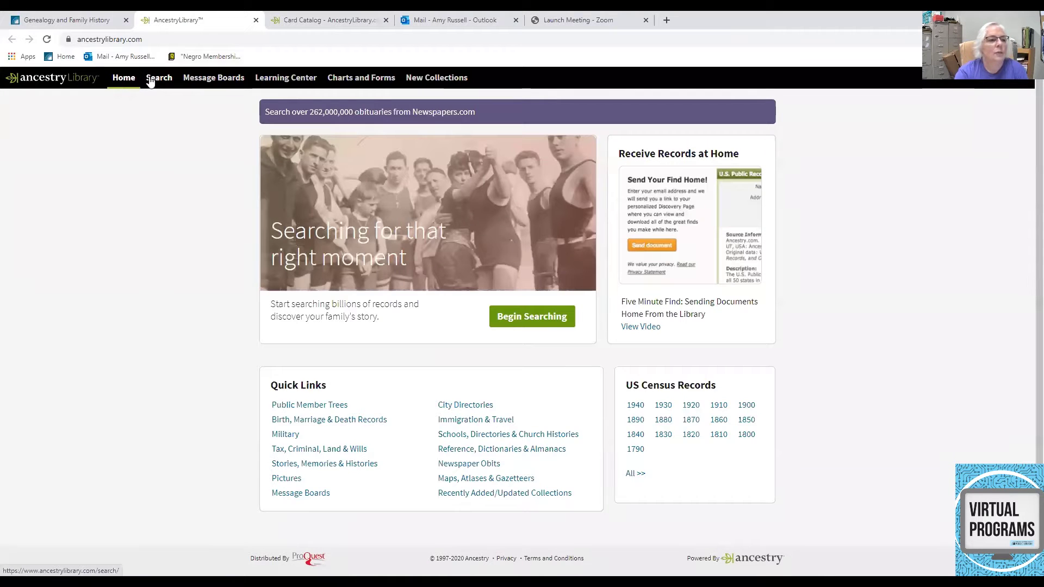
- Bring up the All Categories search form with the Last Name field ready for input
mouse_move(160, 82)
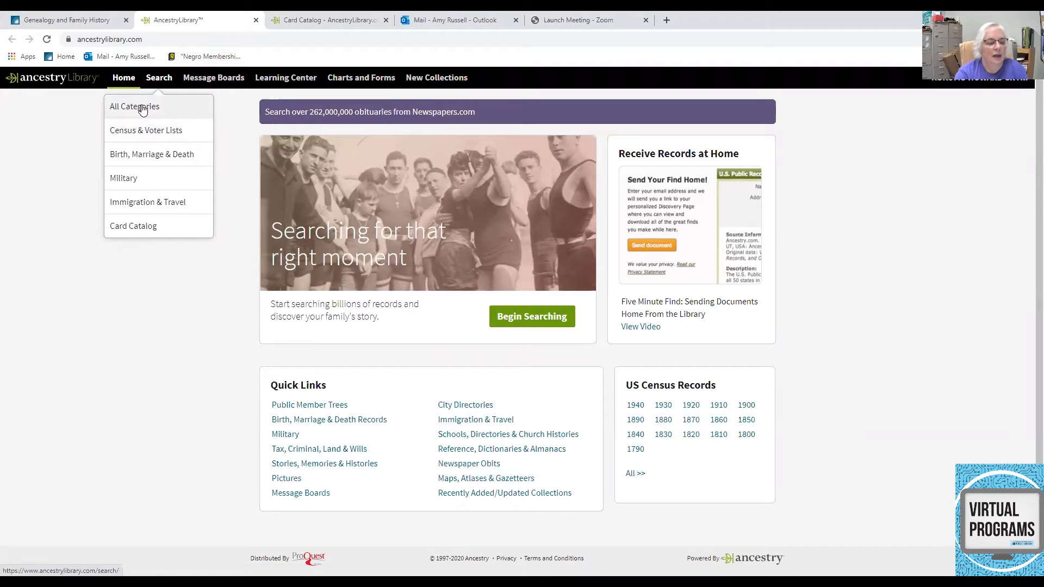
click(143, 107)
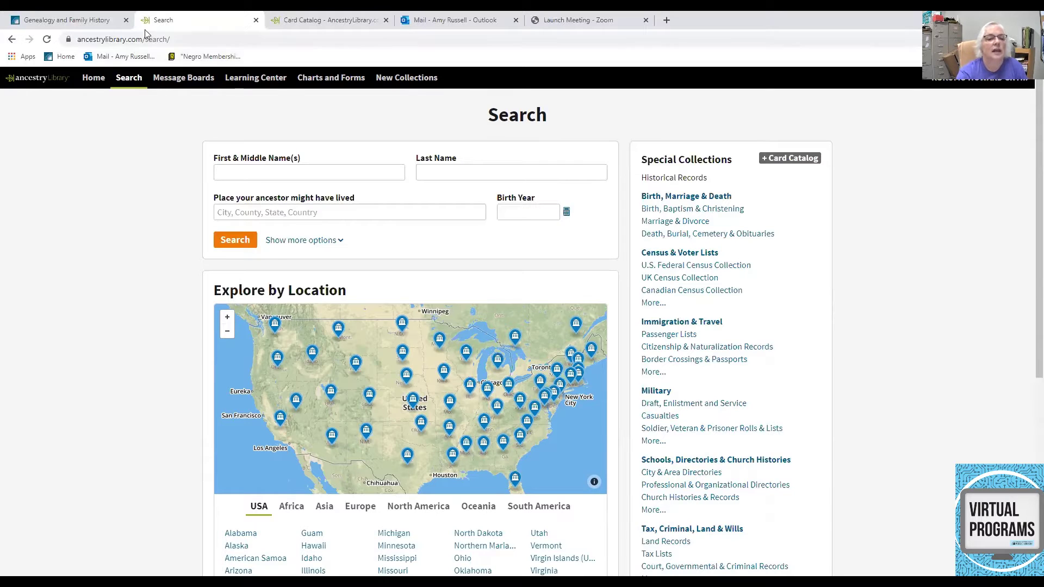
click(449, 174)
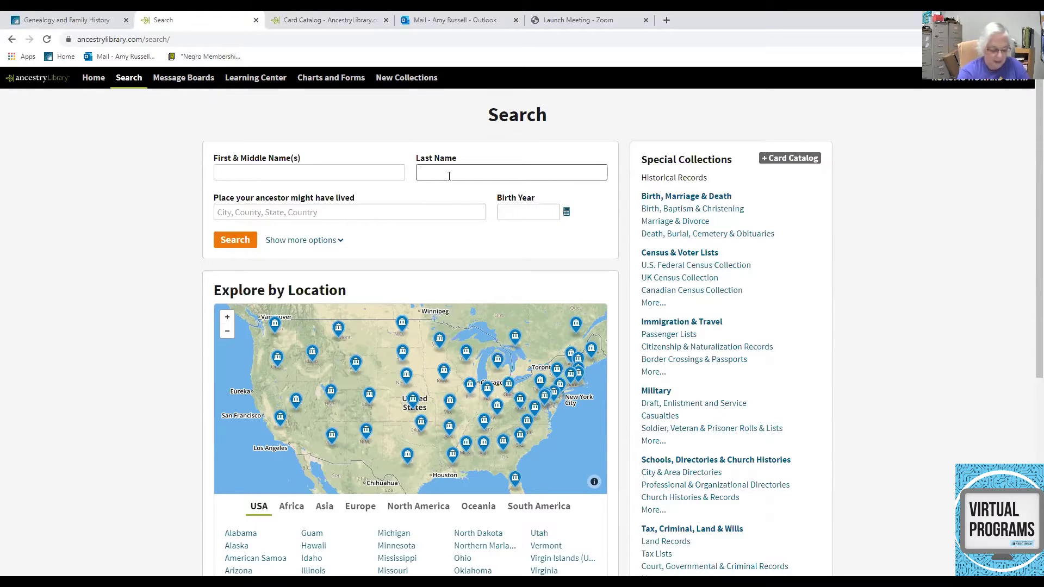
- Search for the wildcard surname or?stadt and browse the 2,516 results
text(or?st)
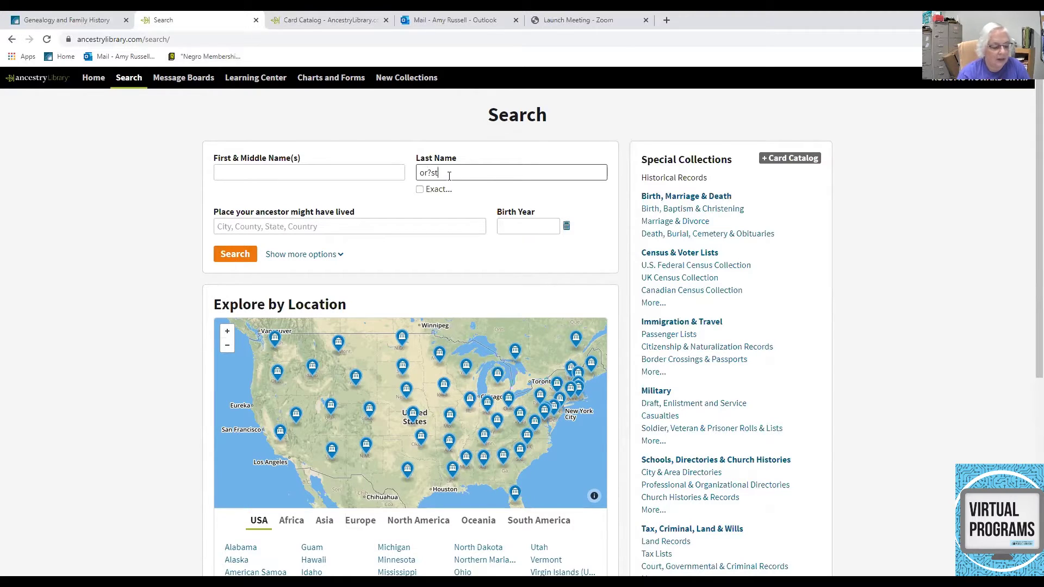
text(ad)
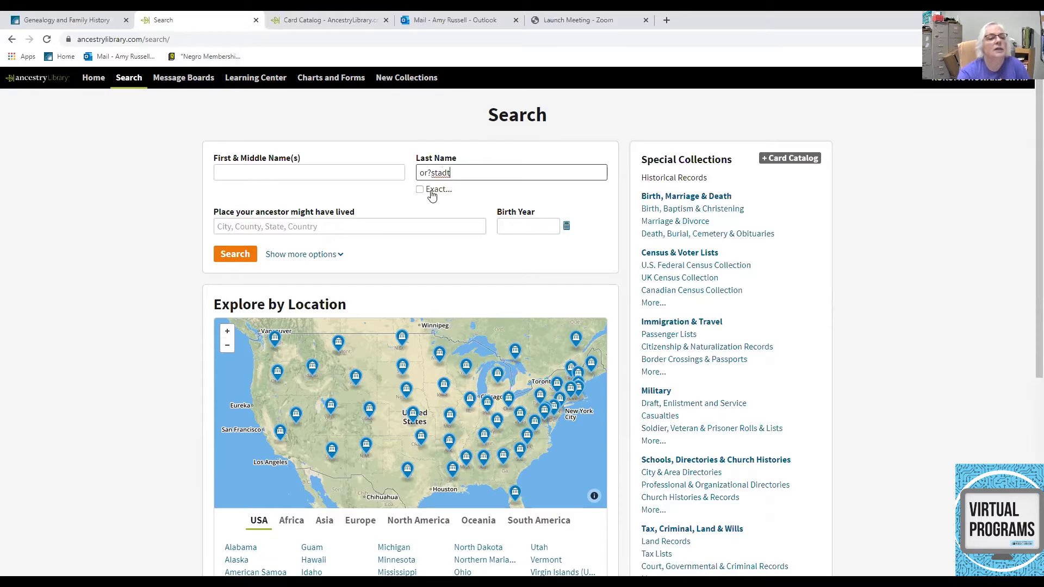
text(t)
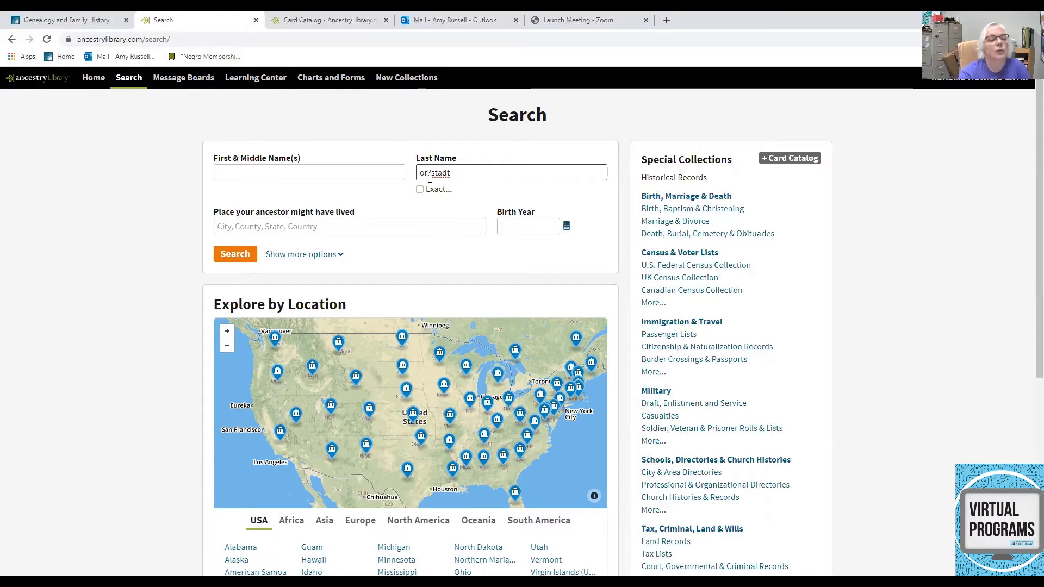
click(230, 254)
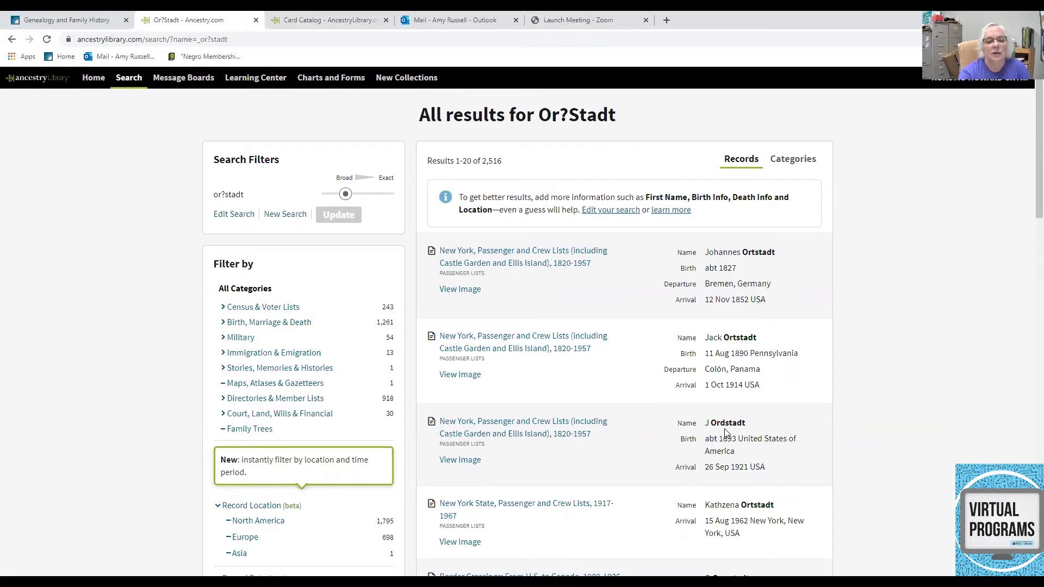
scroll(725, 433, down, 5)
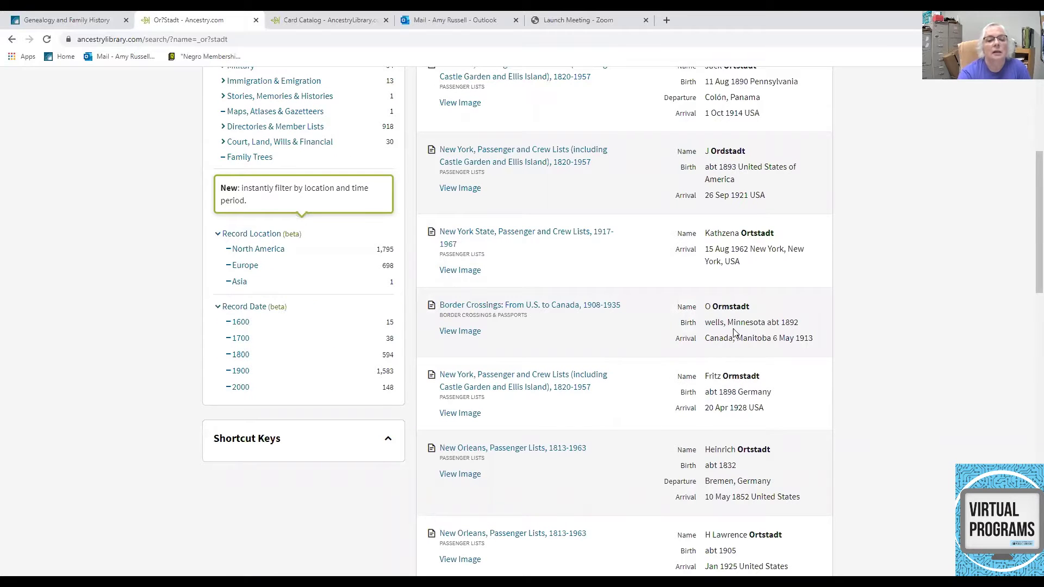
scroll(764, 464, down, 5)
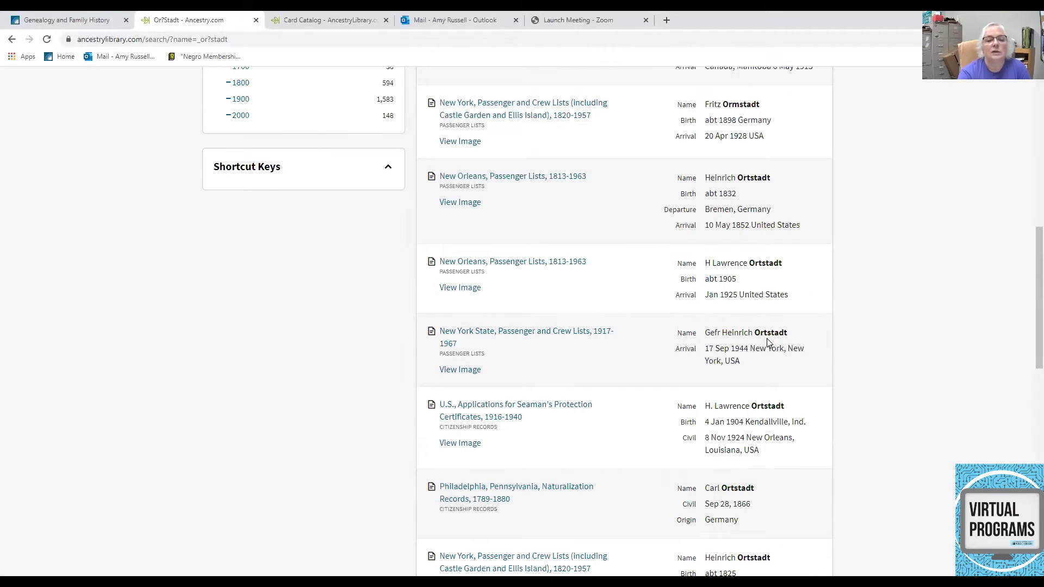
scroll(758, 366, up, 5)
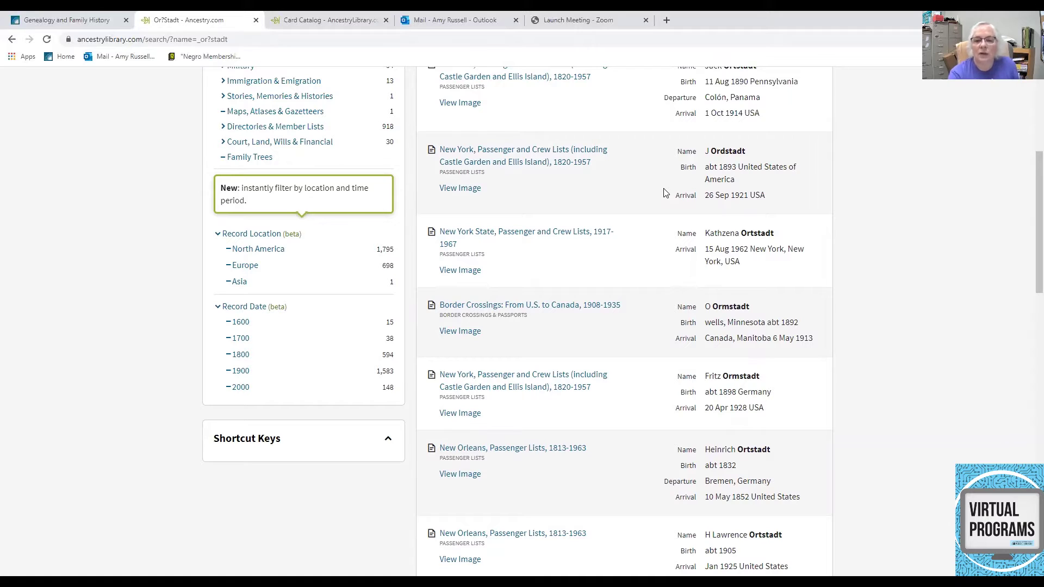
scroll(664, 194, up, 5)
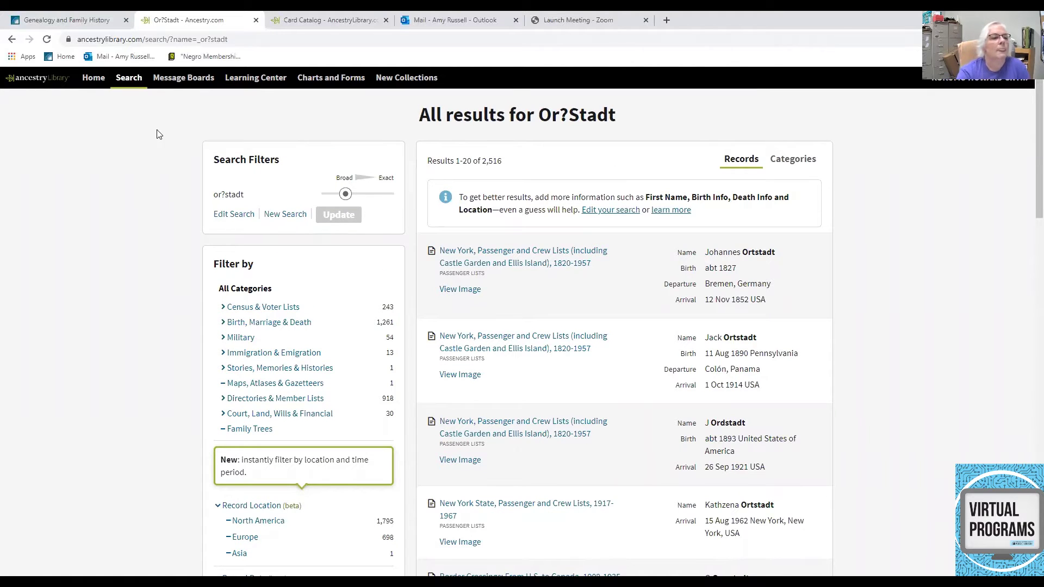
- Start a new search for last name tob* and review its 3,026,554 results
click(287, 216)
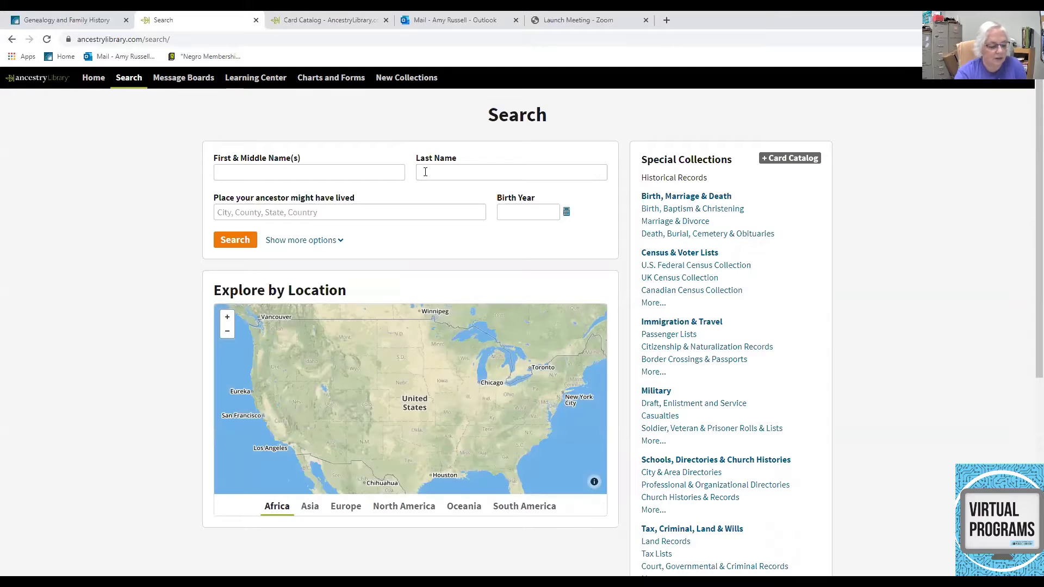
click(425, 172)
text(to)
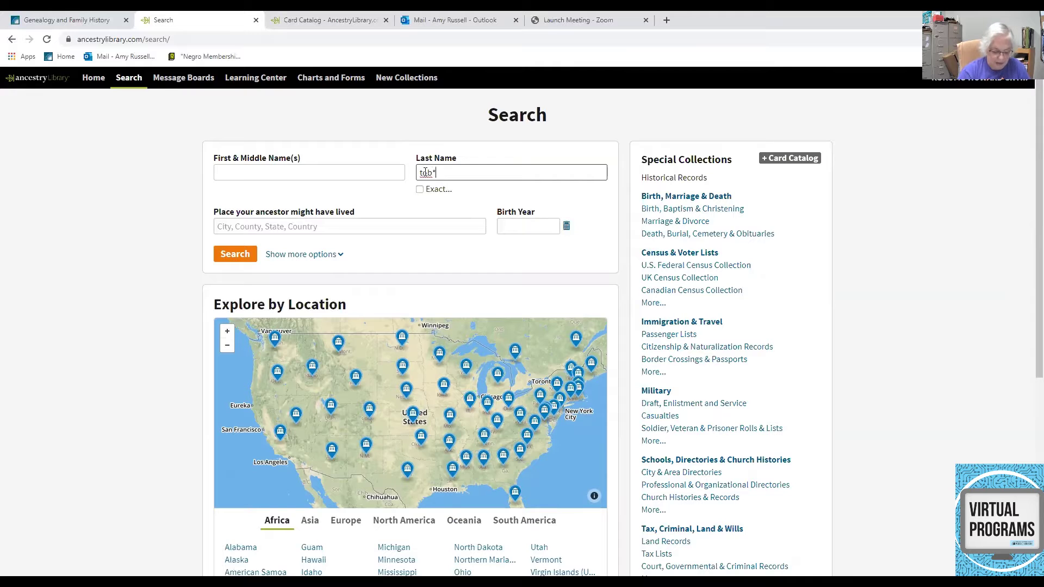
text(b*)
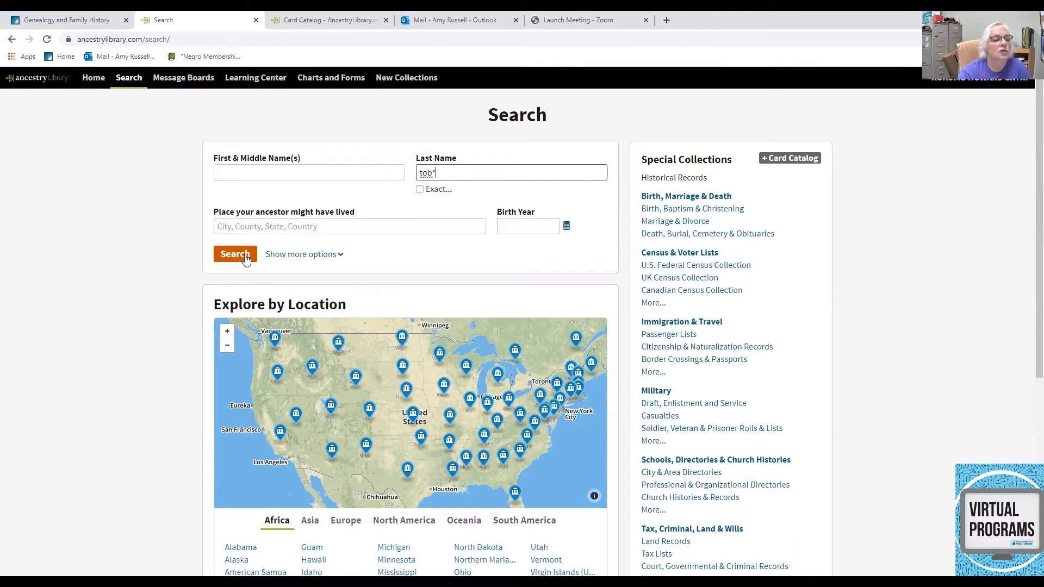
click(235, 254)
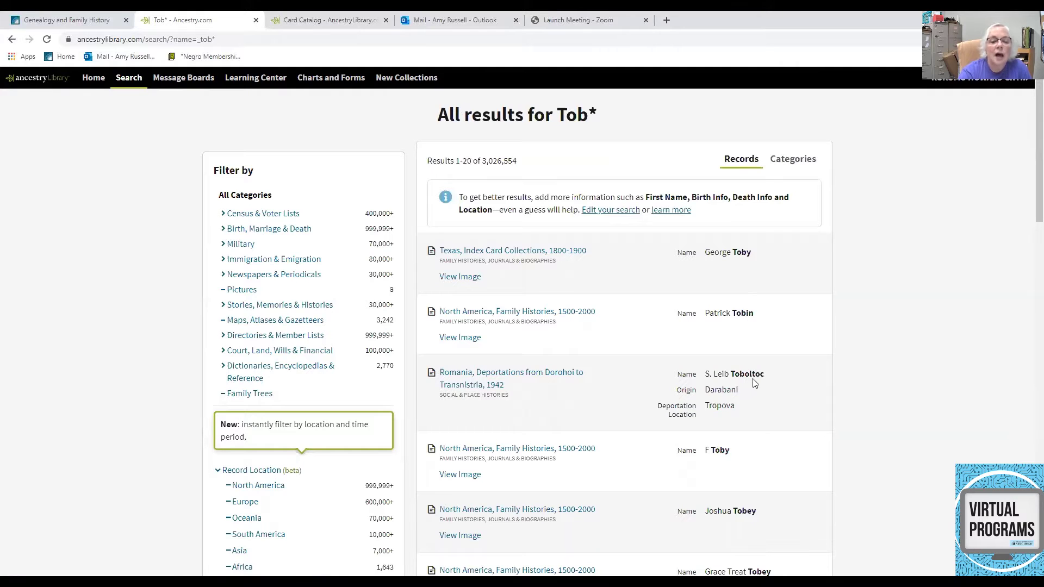
scroll(762, 445, down, 5)
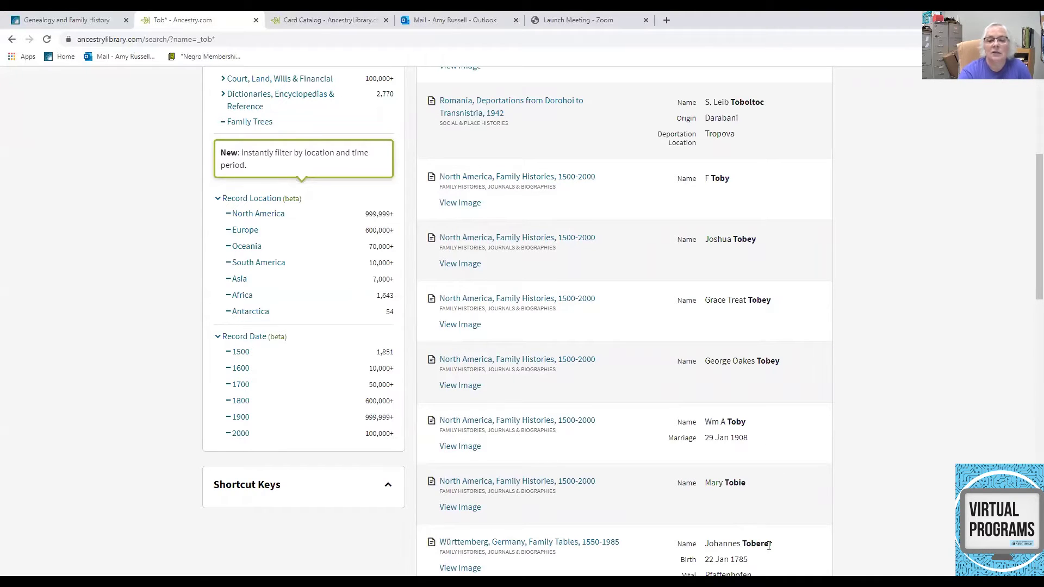
scroll(770, 182, up, 5)
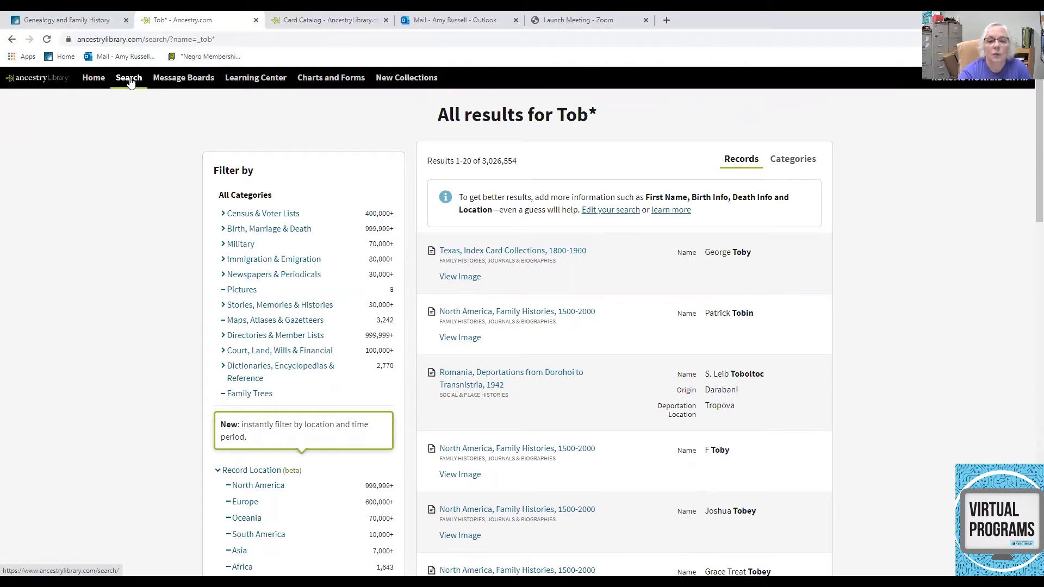
- Search all categories for last name *lia and browse the 5,246,636 results
mouse_move(131, 82)
click(110, 108)
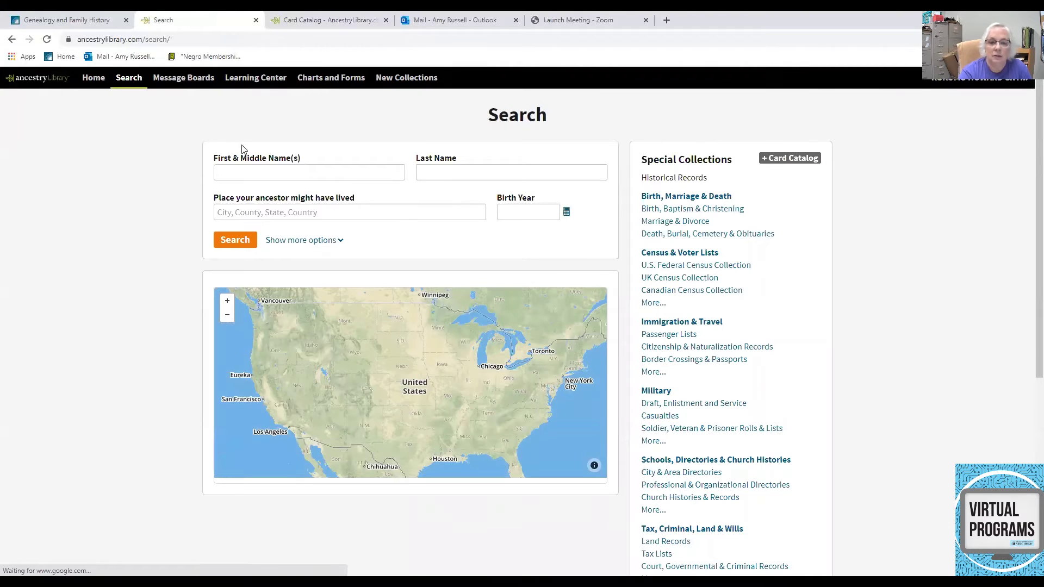
click(430, 173)
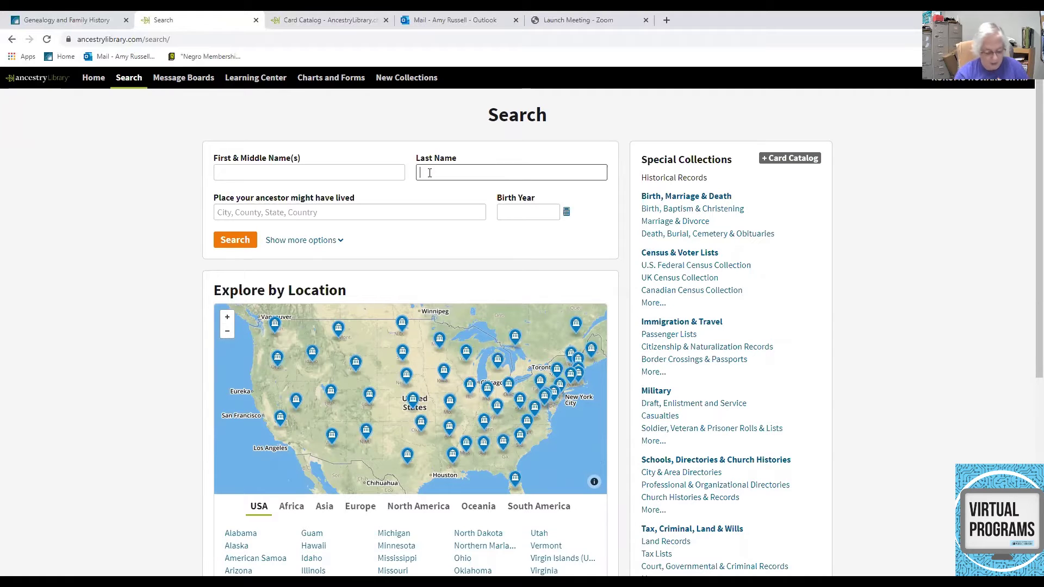
text(*)
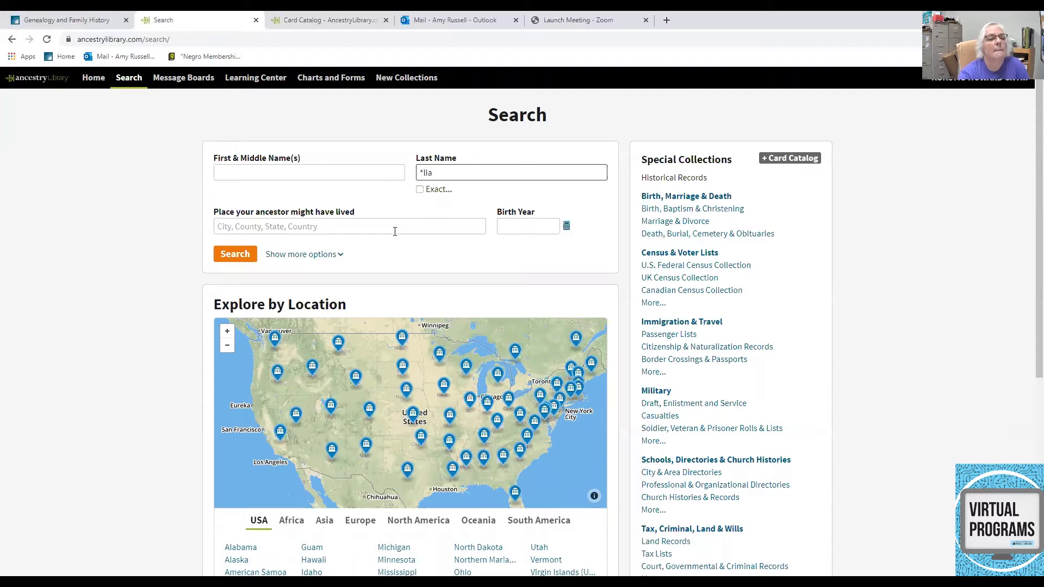
text(a)
click(235, 256)
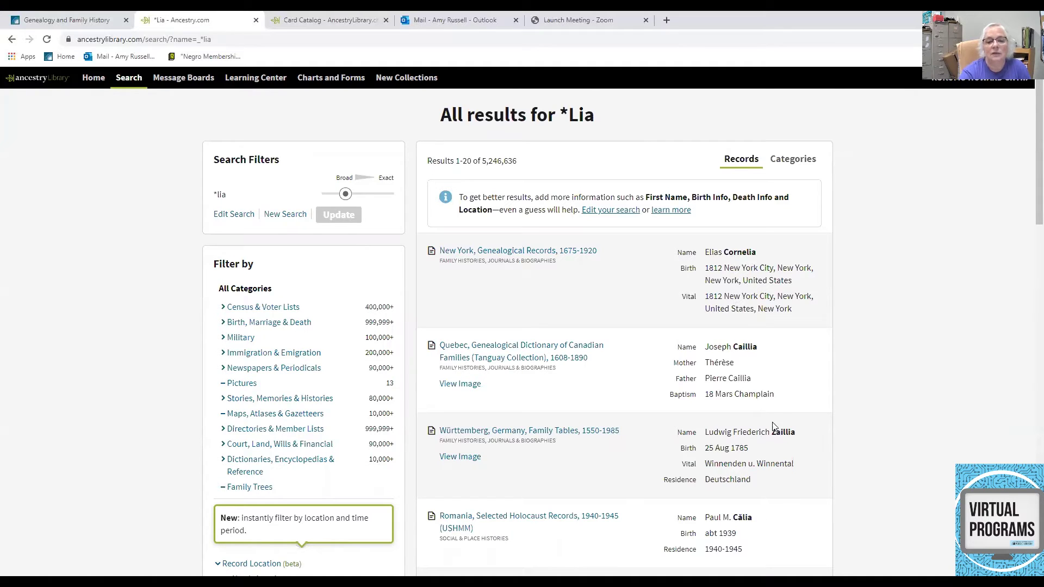
scroll(761, 524, down, 5)
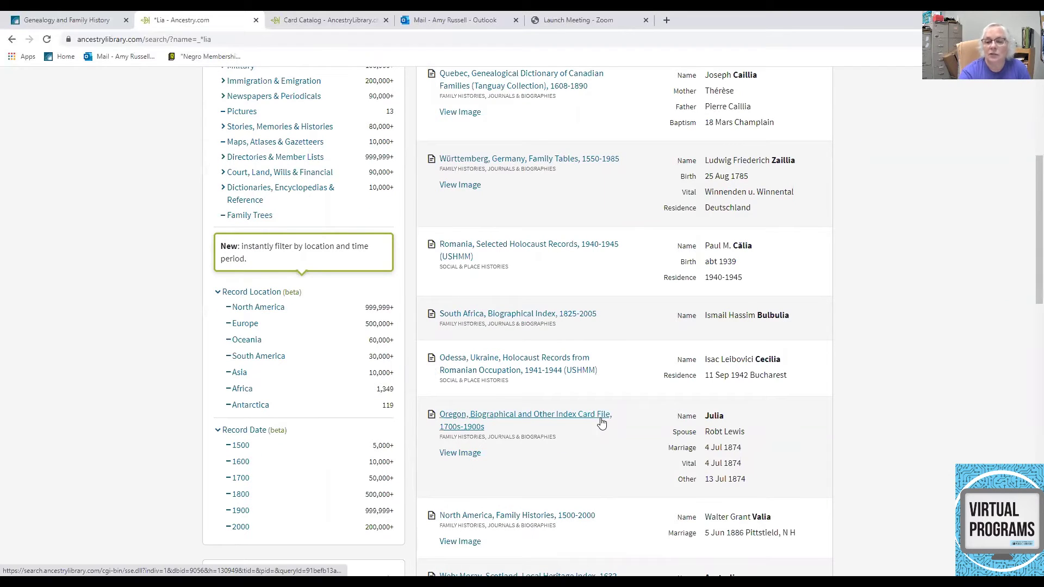
scroll(602, 422, up, 5)
mouse_move(601, 418)
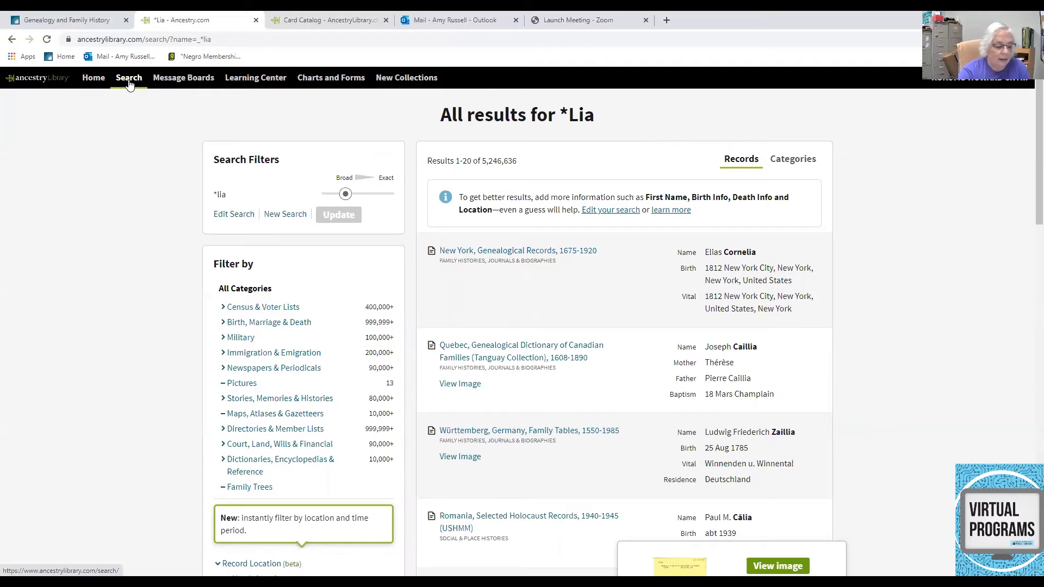
click(130, 84)
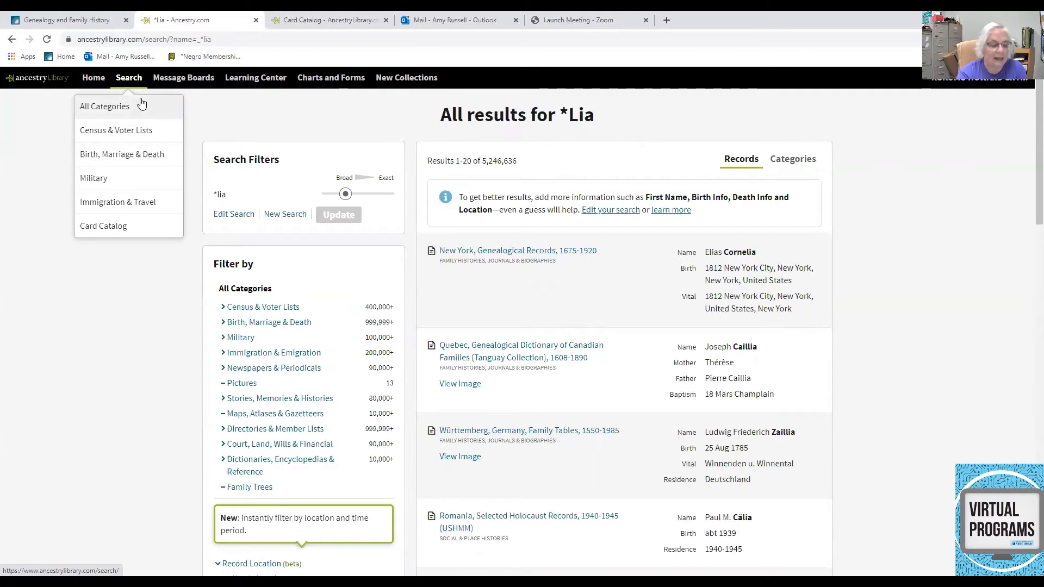
- Enter last name ortstadt with Exact matching only, leaving Sounds like, Similar and Soundex unticked
click(111, 112)
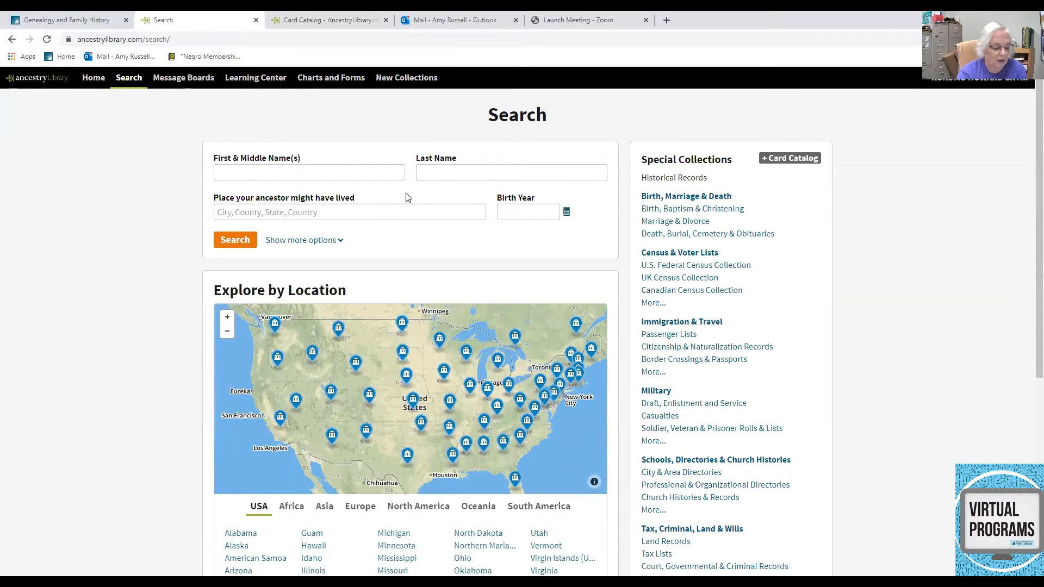
click(442, 172)
text(ort)
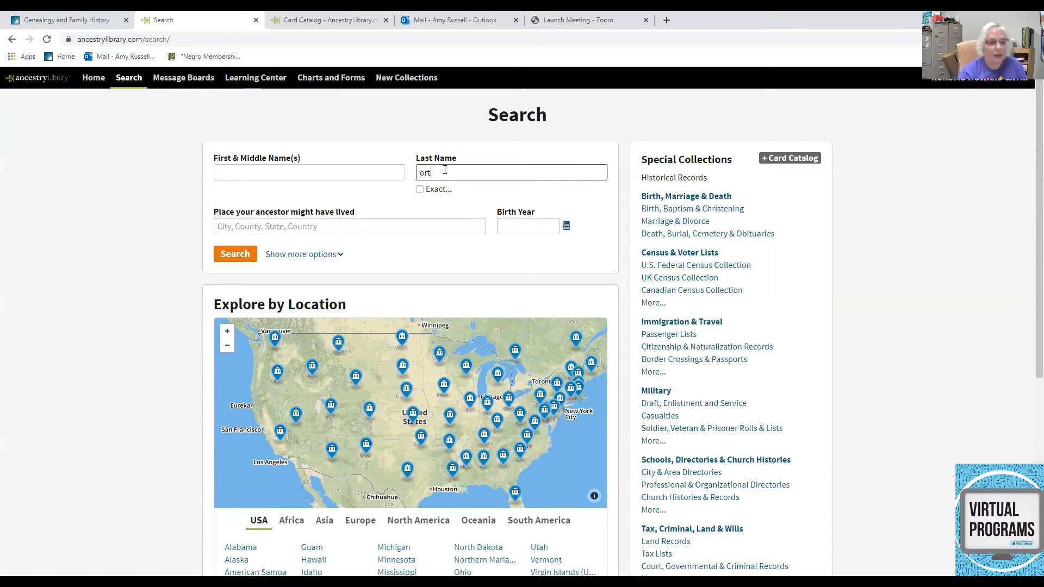
text(stadt)
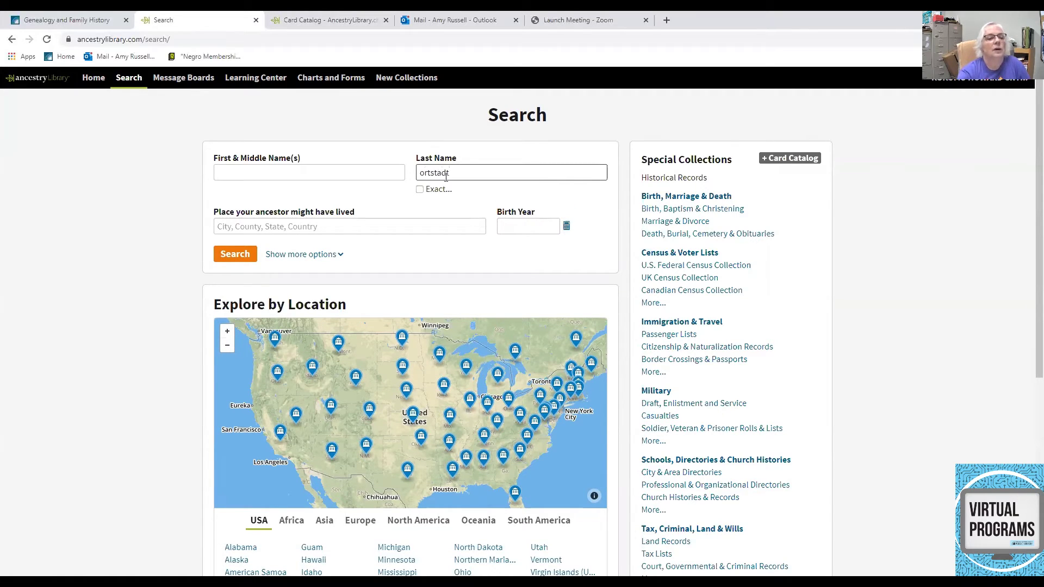
click(420, 190)
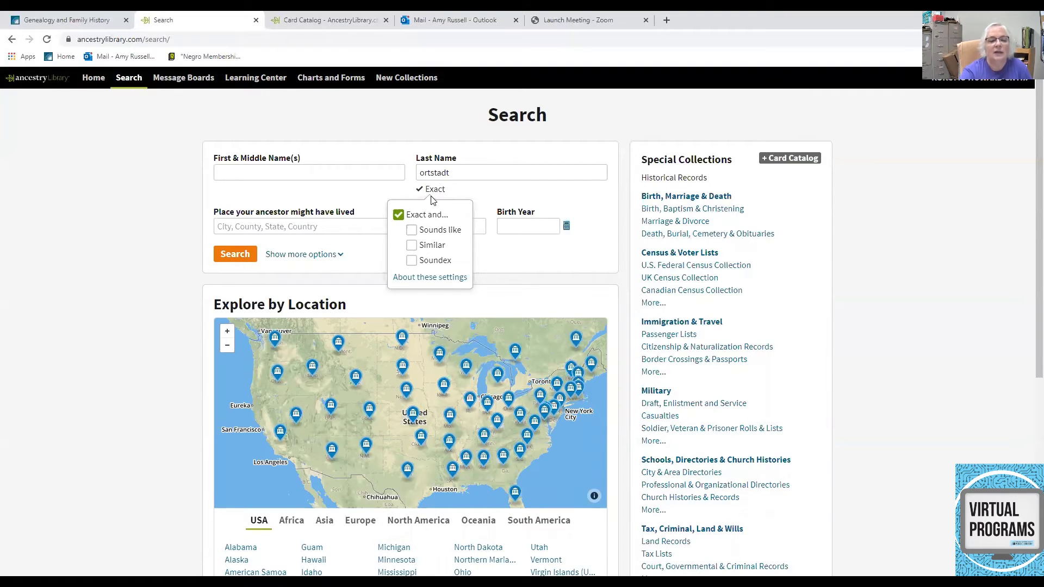
click(413, 231)
click(412, 246)
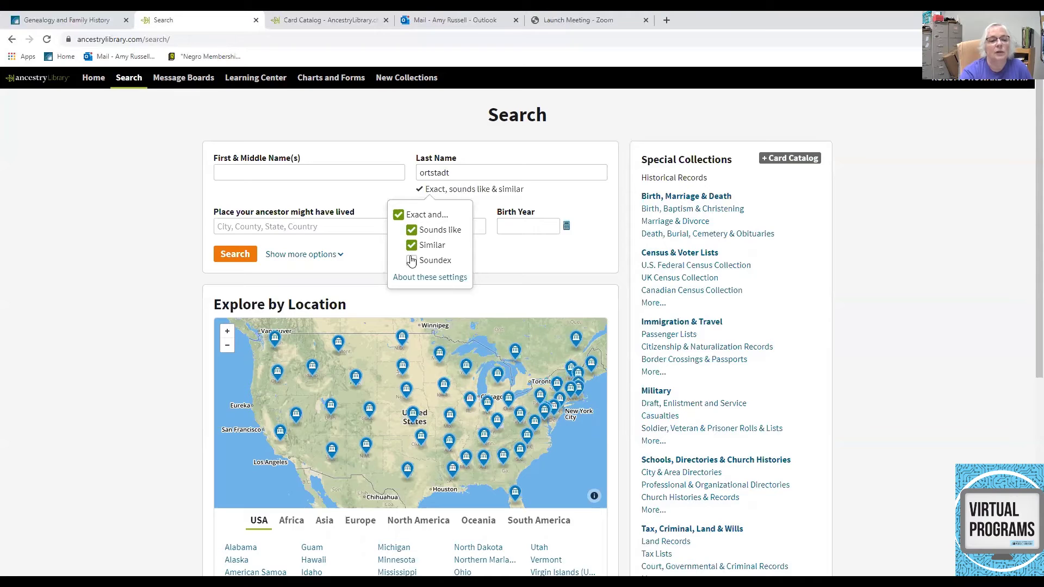
click(413, 264)
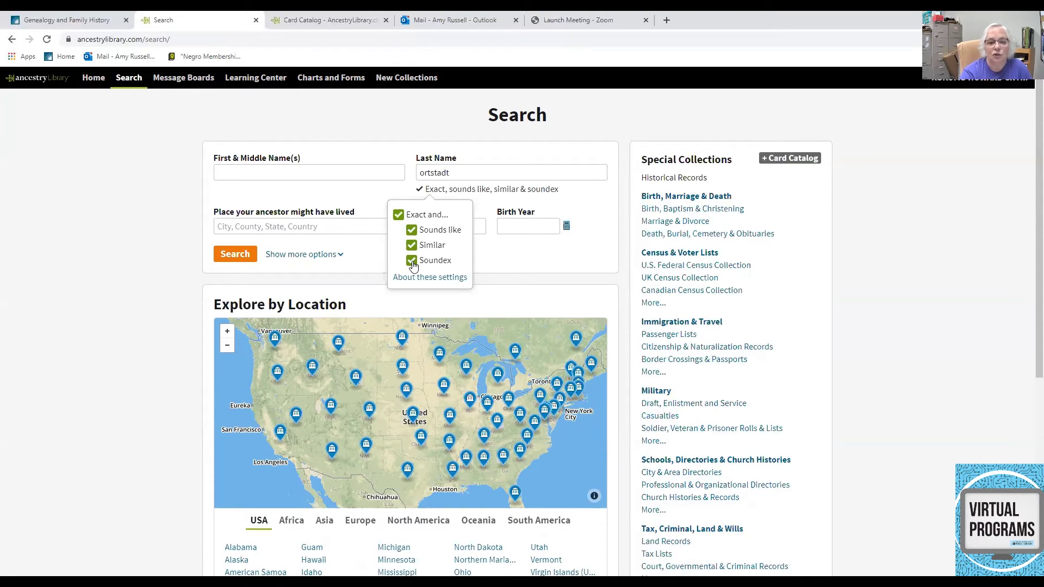
click(413, 261)
click(412, 245)
click(412, 230)
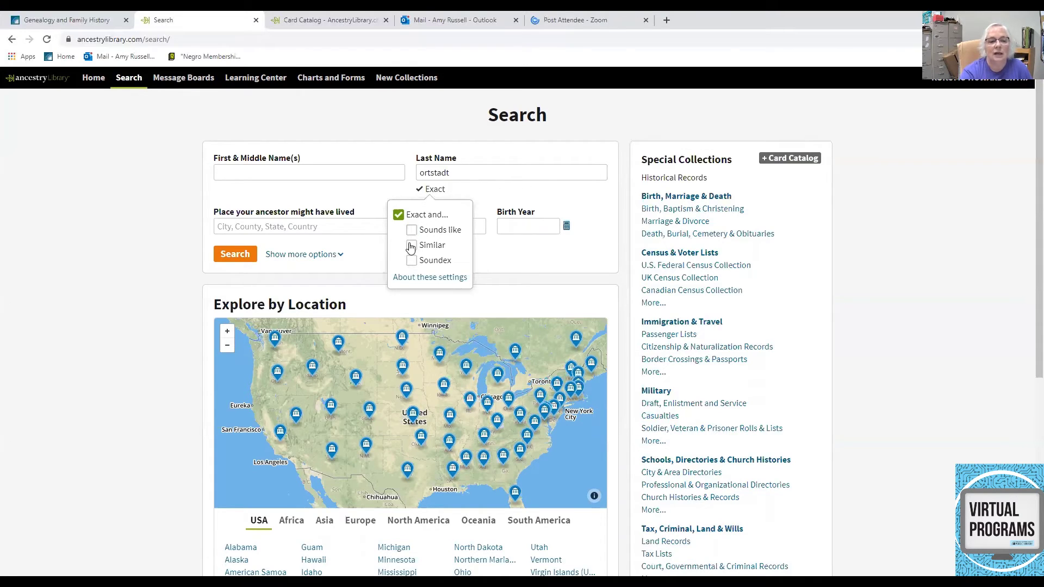
click(347, 226)
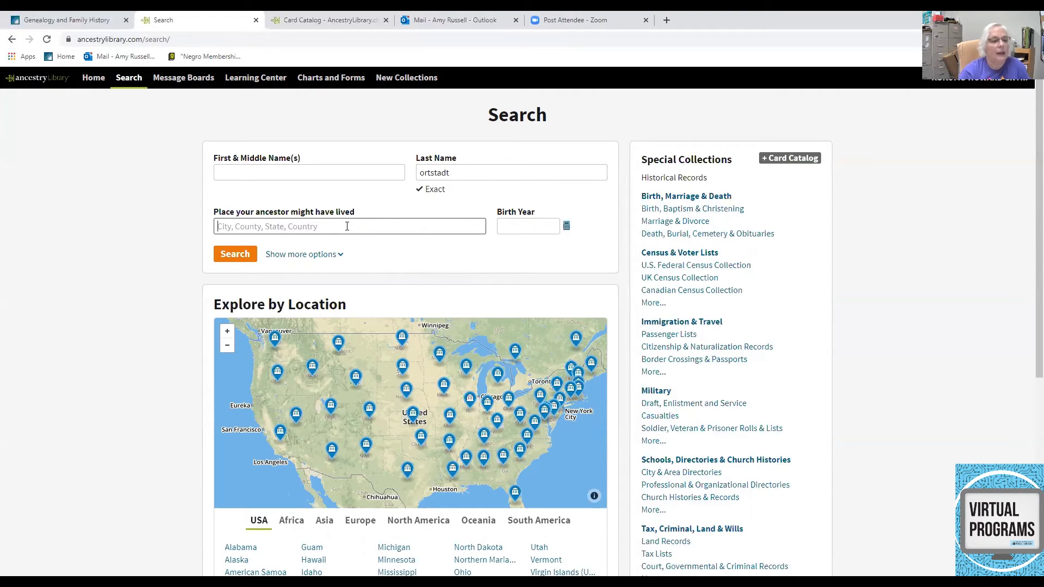
- Restrict the place to exactly Indiana, USA and run the ortstadt search
text(indiana)
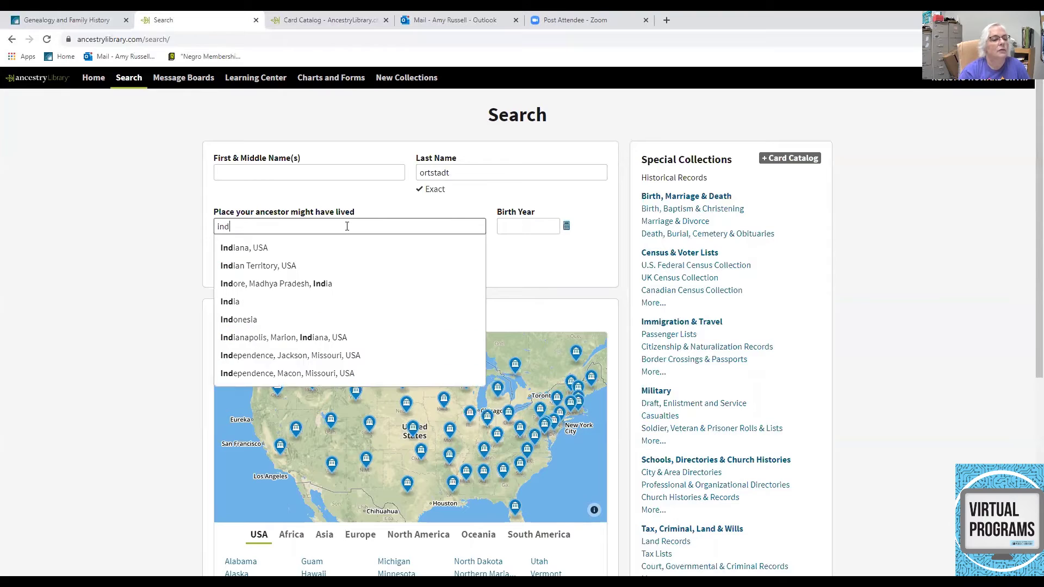
click(251, 248)
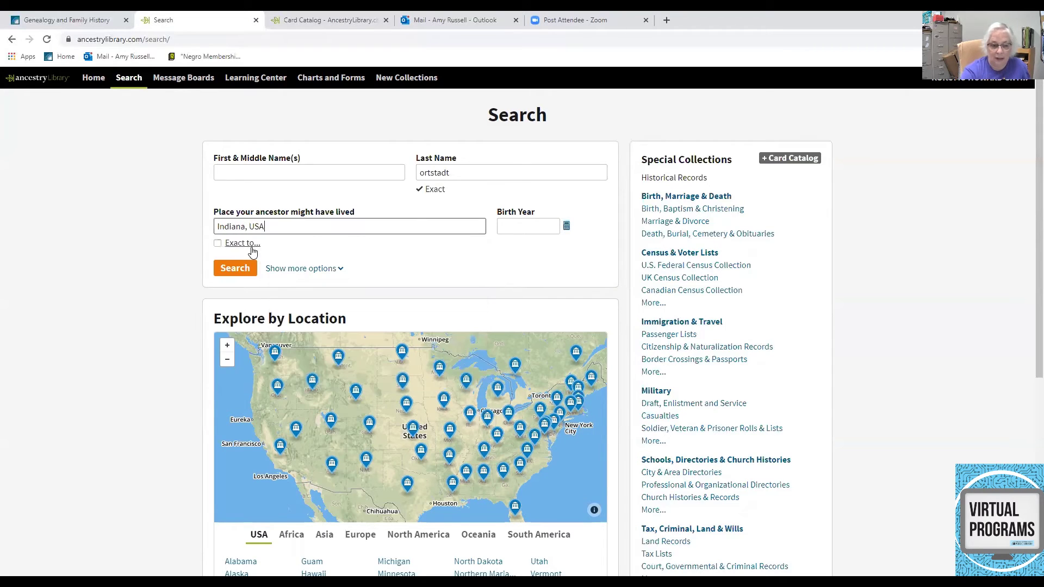
click(217, 244)
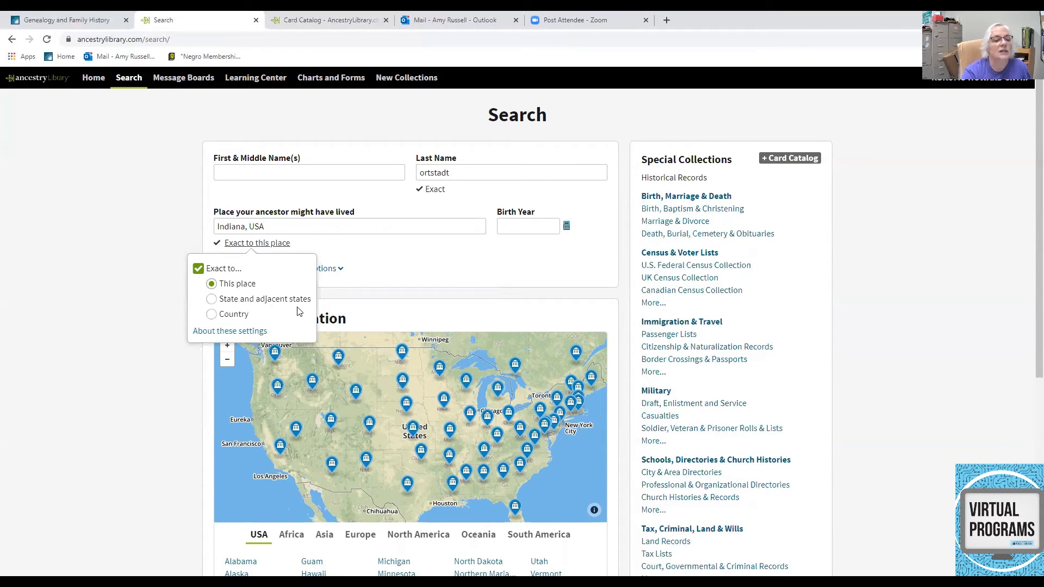
click(415, 261)
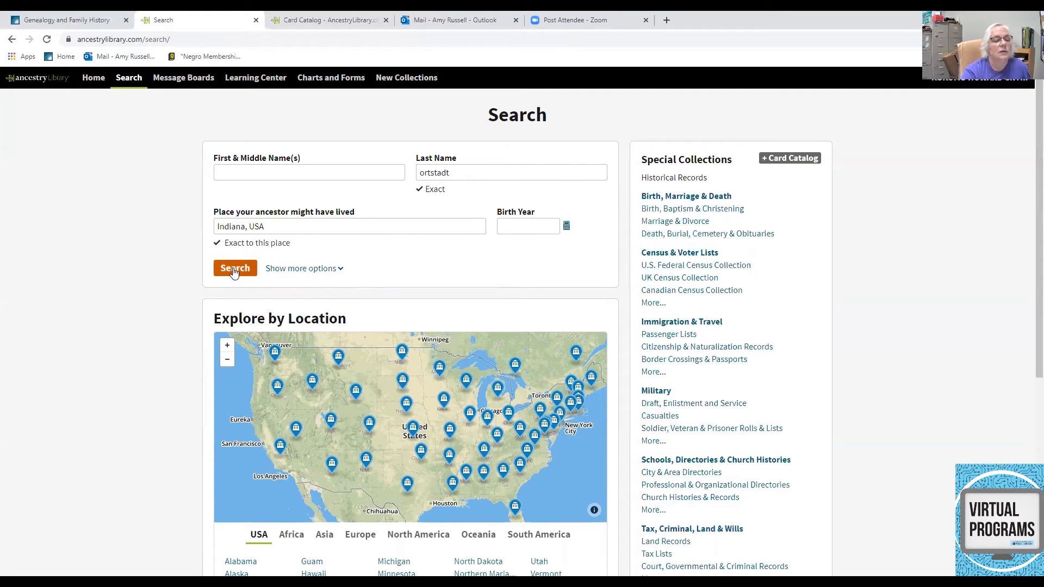
click(234, 269)
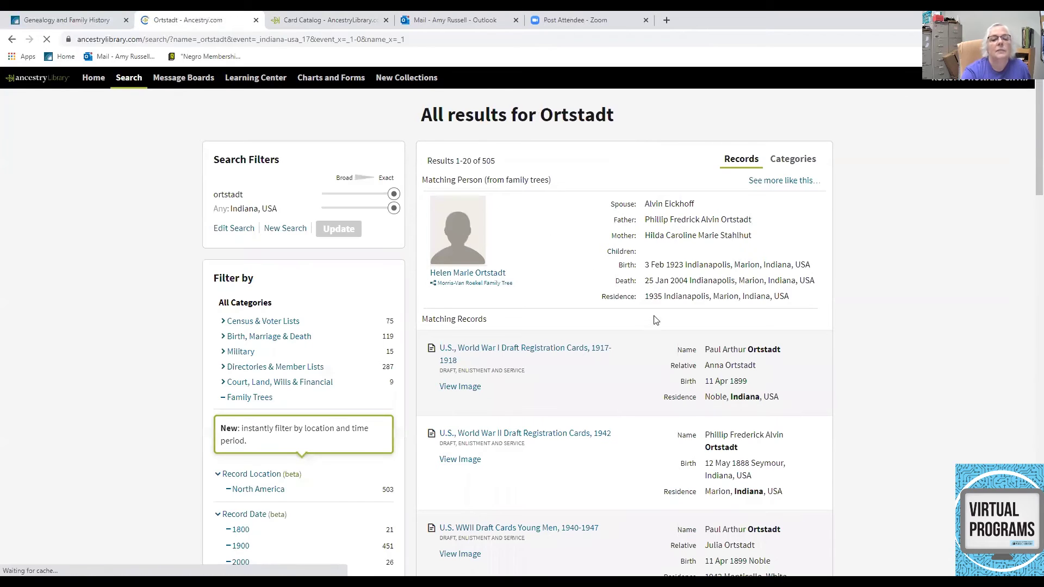
- Scroll through the 505 exact-match Ortstadt results for Indiana and back to the top
scroll(775, 359, down, 4)
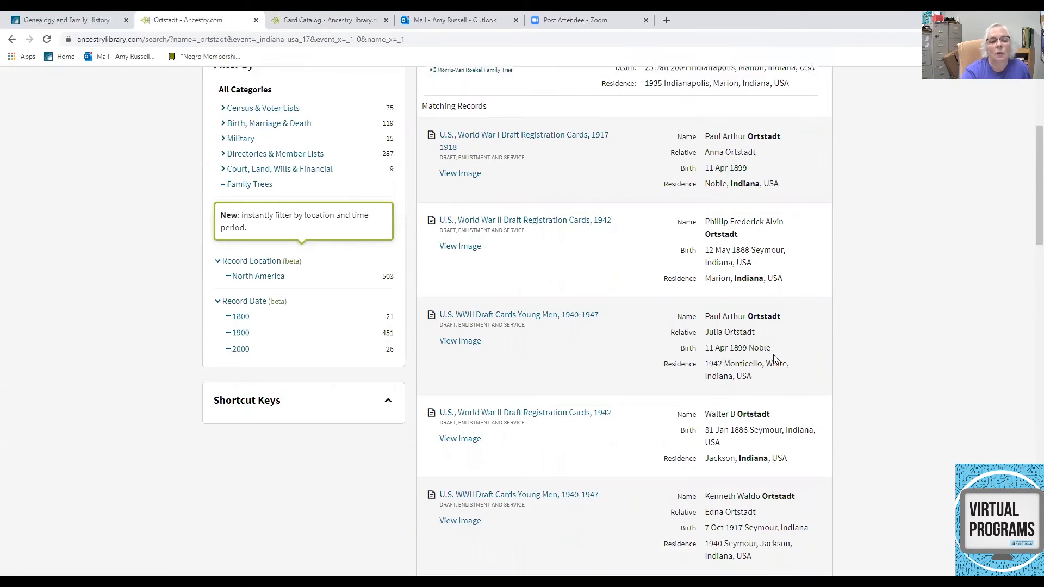
scroll(775, 359, down, 1)
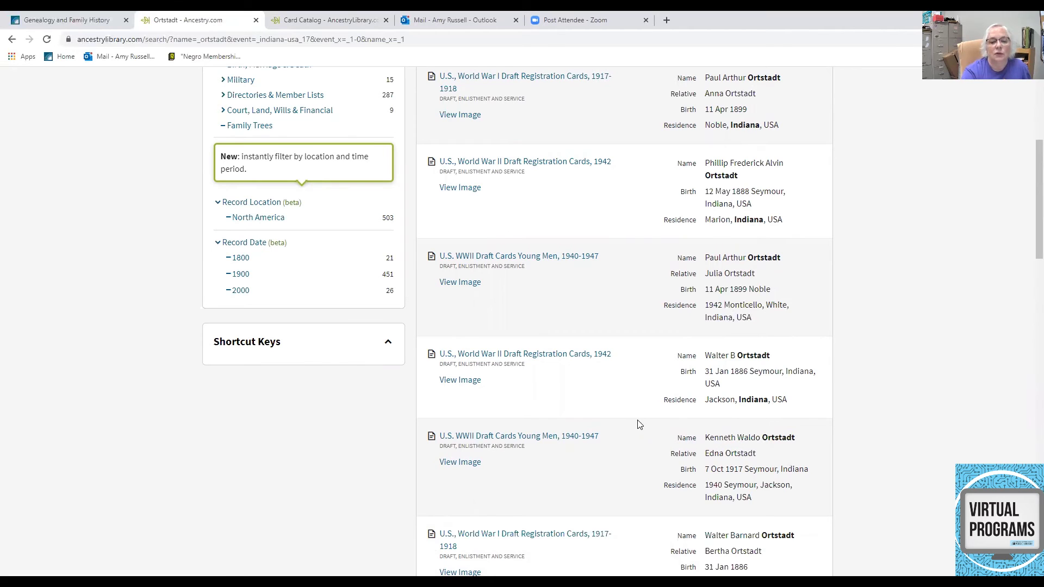
scroll(640, 425, up, 5)
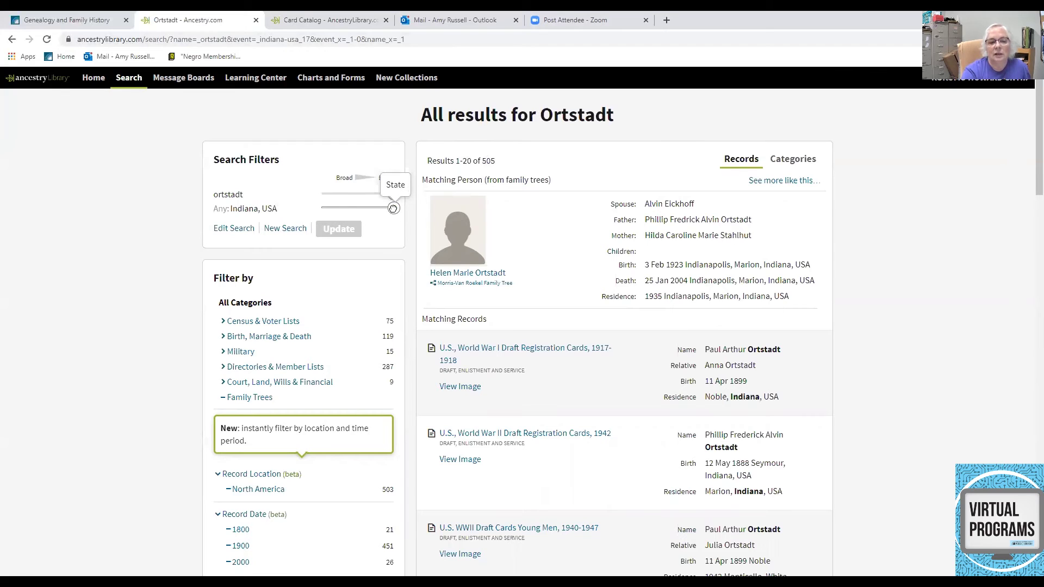
- Widen the location filter to Indiana and adjacent states and browse the 576 updated results
drag(390, 211, 367, 209)
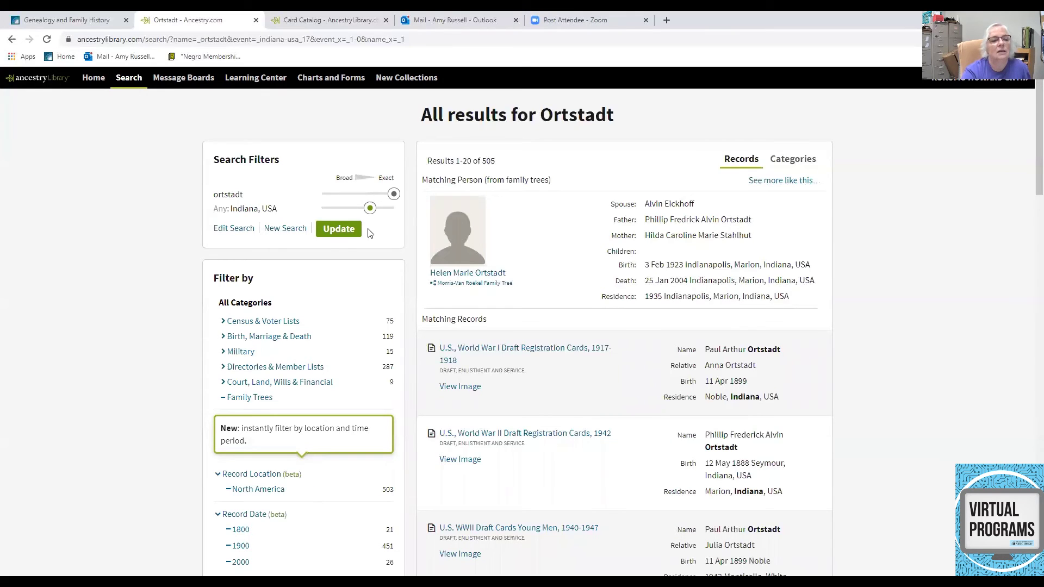
click(337, 230)
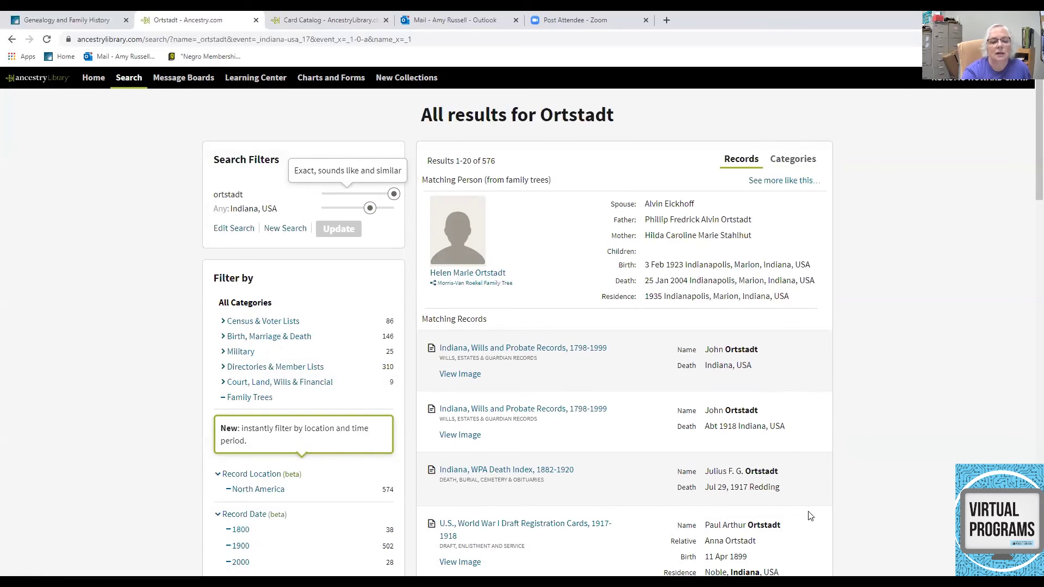
scroll(815, 511, down, 5)
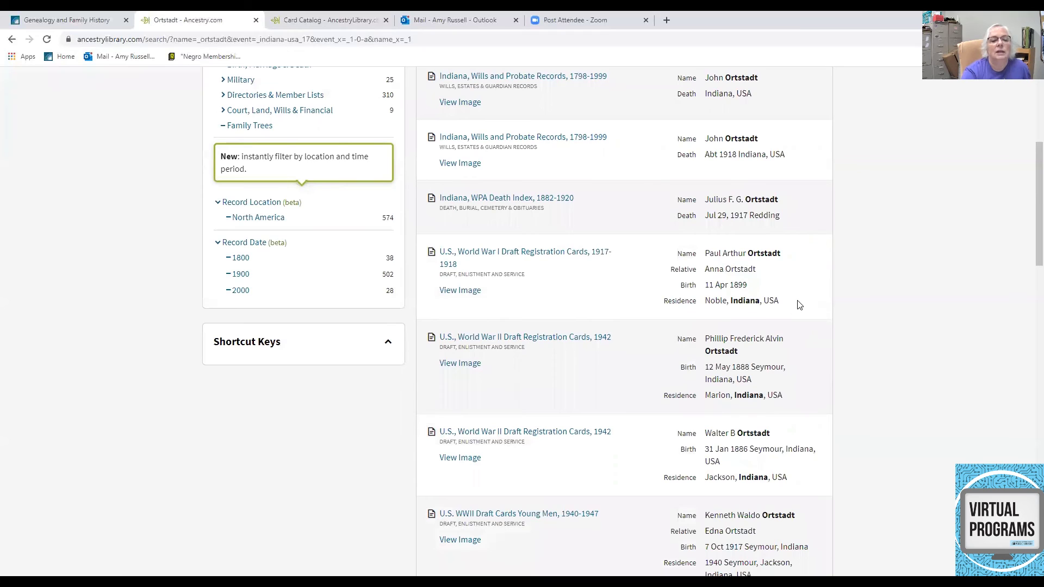
scroll(779, 392, down, 5)
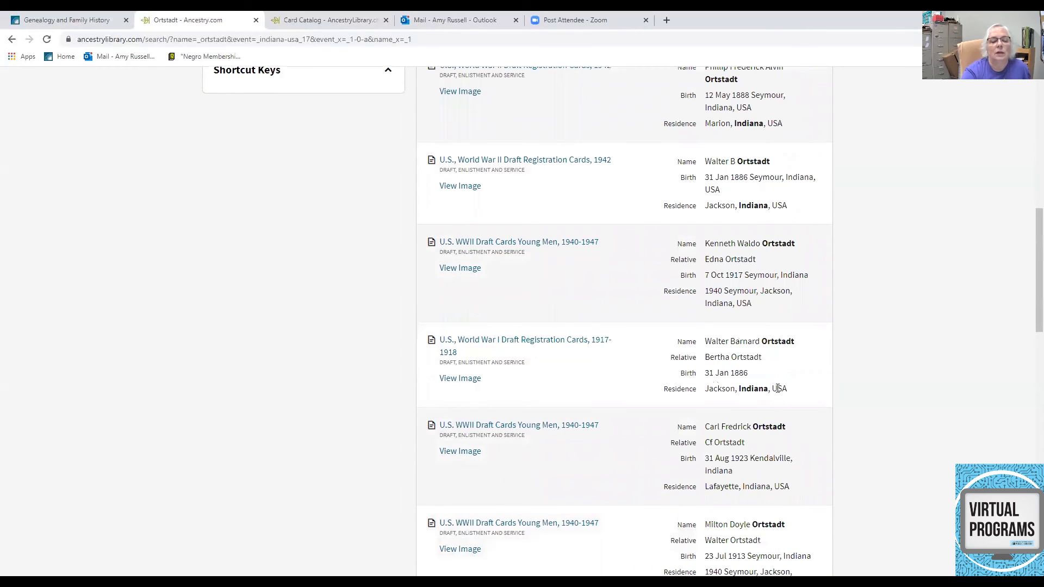
scroll(774, 392, down, 5)
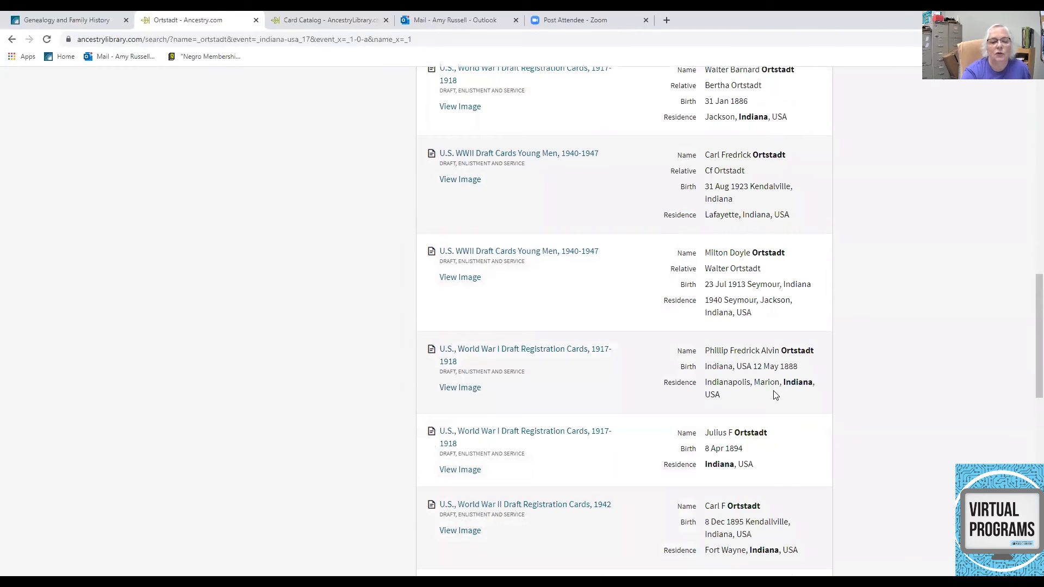
scroll(776, 395, down, 5)
scroll(775, 396, down, 5)
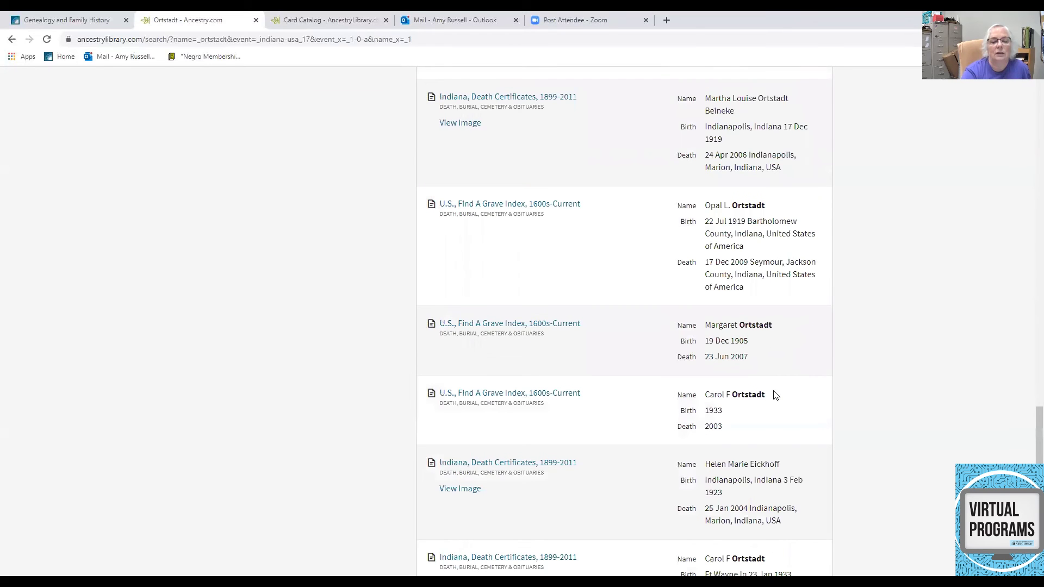
scroll(775, 396, down, 5)
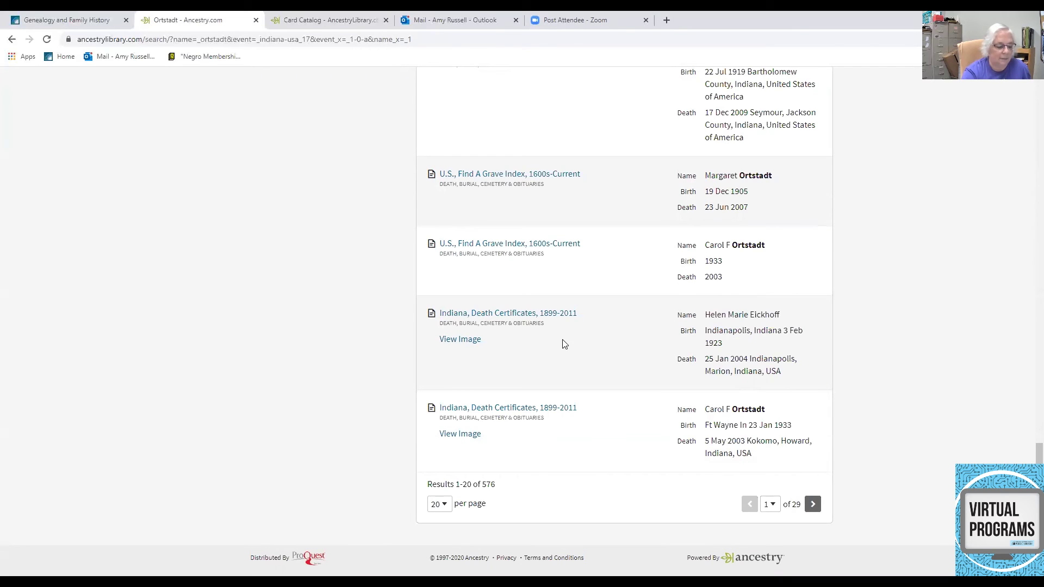
scroll(564, 334, up, 20)
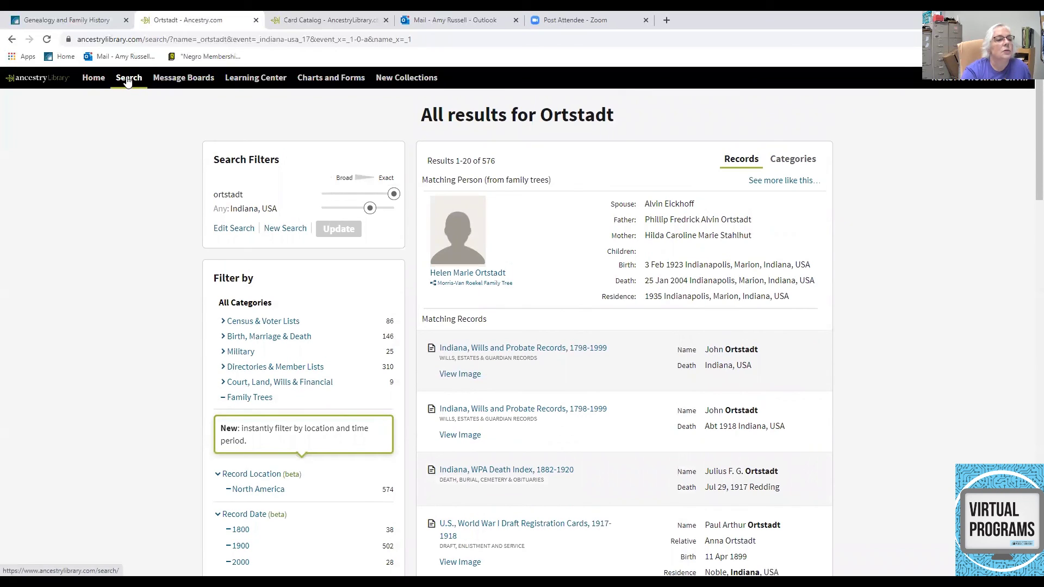
- Go to the Birth, Marriage & Death search from the Search menu
click(140, 86)
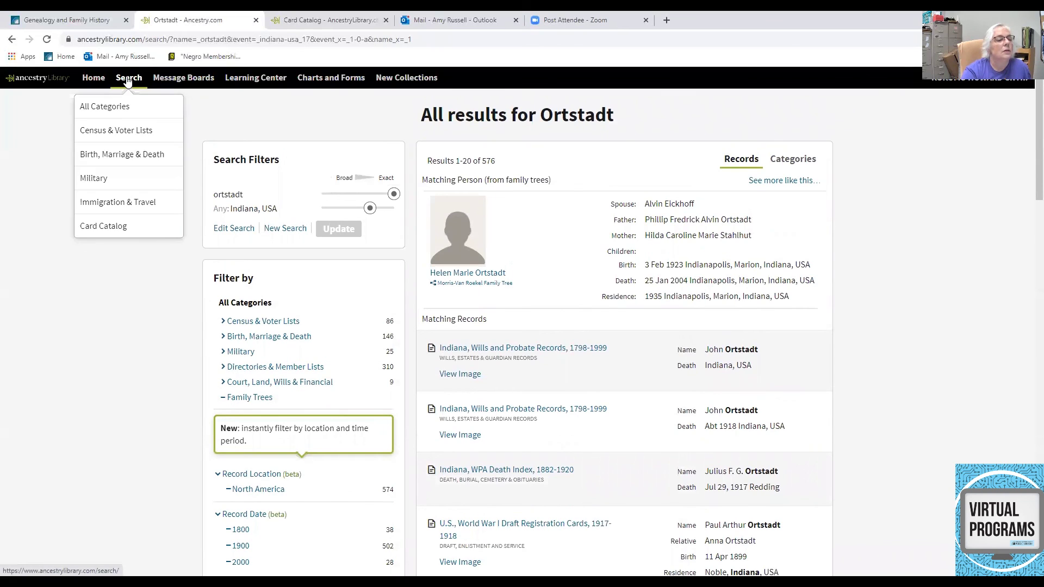
click(116, 159)
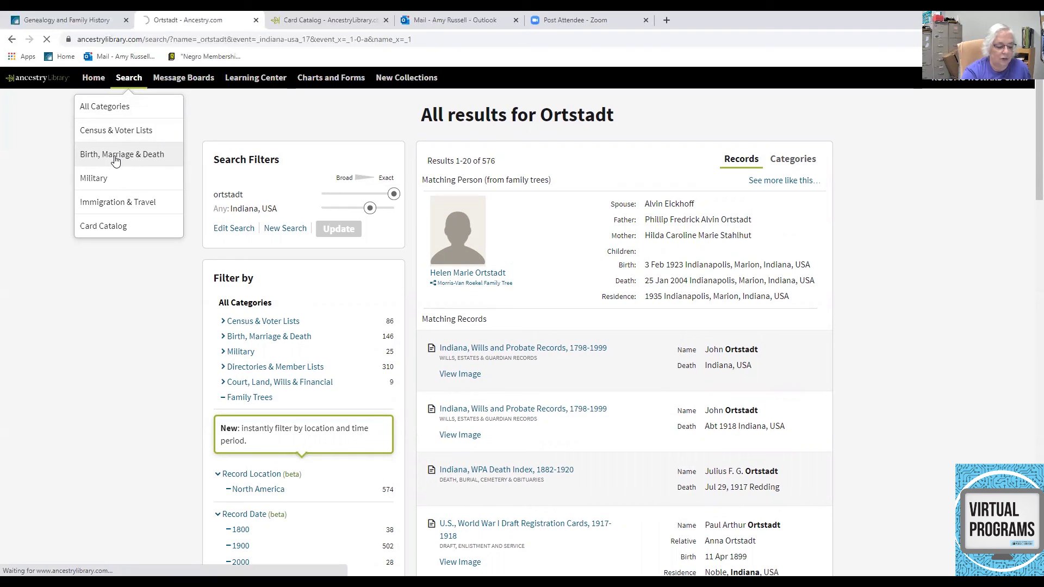